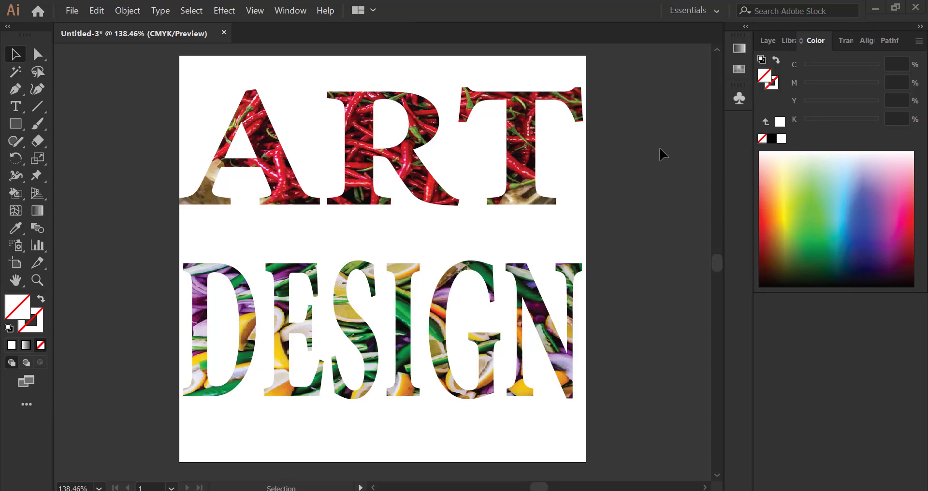
- Create a new document from the 841.89 x 841.89 pt square custom preset
{"action": "left_click", "coordinate": [69, 12]}
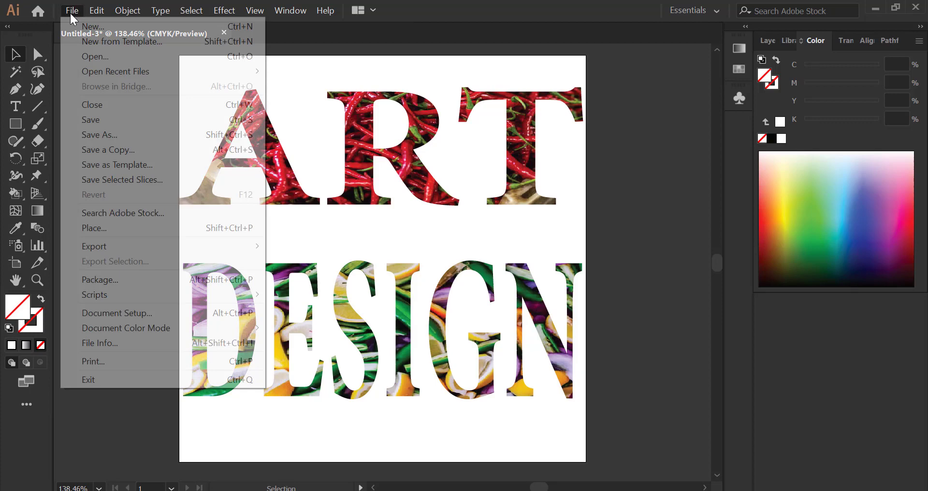
{"action": "left_click", "coordinate": [89, 27]}
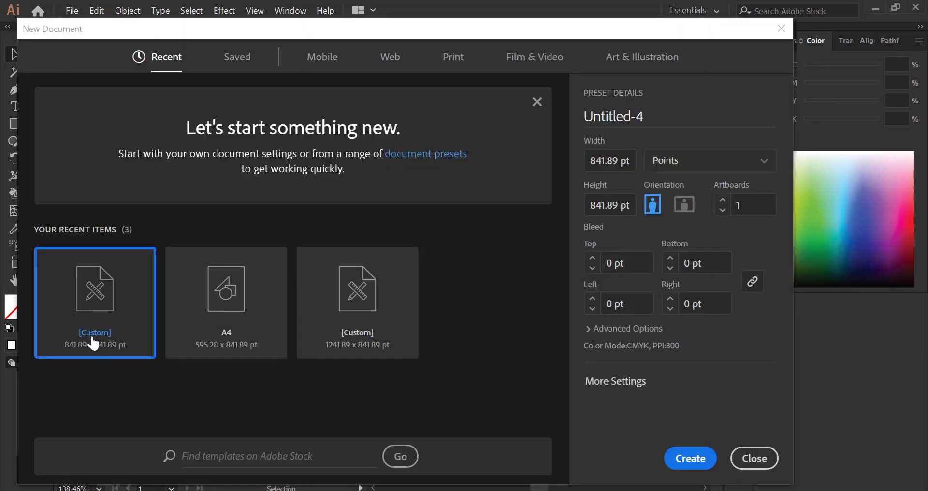
{"action": "left_click", "coordinate": [701, 464]}
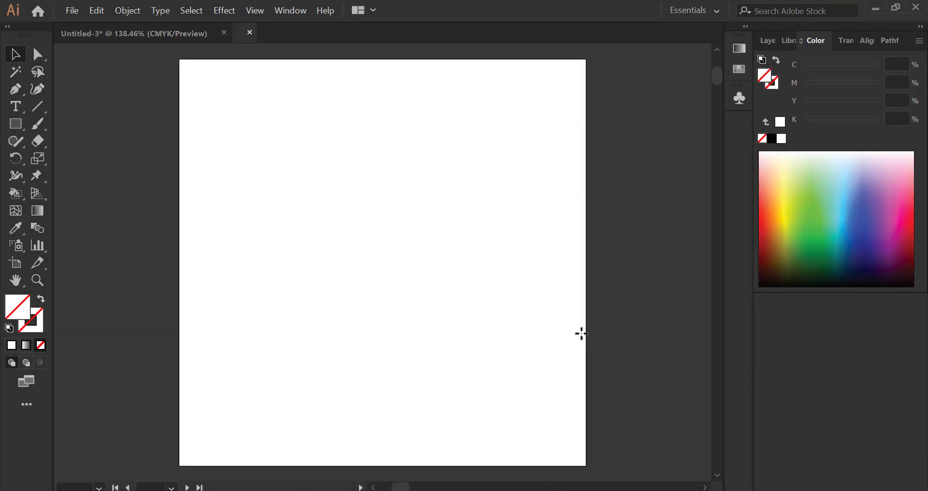
- Type the word ART on the artboard with the Type tool
{"action": "left_click", "coordinate": [15, 106]}
{"action": "left_click", "coordinate": [290, 153]}
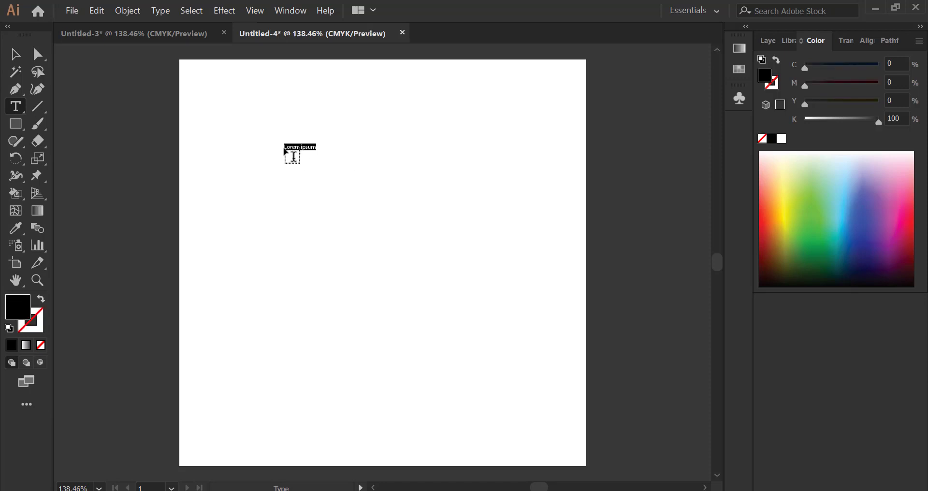
{"action": "type", "text": "ART"}
{"action": "key", "text": "Escape"}
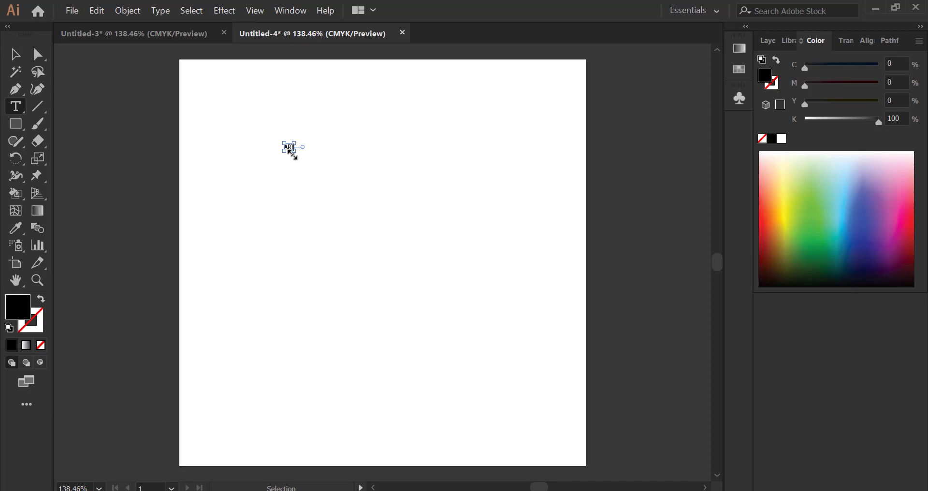
- Scale the ART text up so it spans the upper artboard
{"action": "left_click_drag", "start_coordinate": [294, 150], "coordinate": [593, 277]}
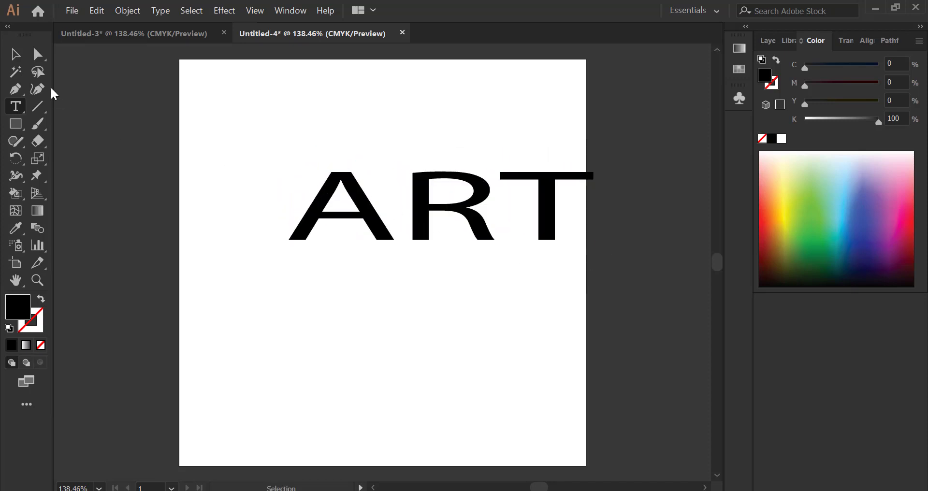
{"action": "left_click", "coordinate": [15, 54]}
{"action": "left_click", "coordinate": [328, 186]}
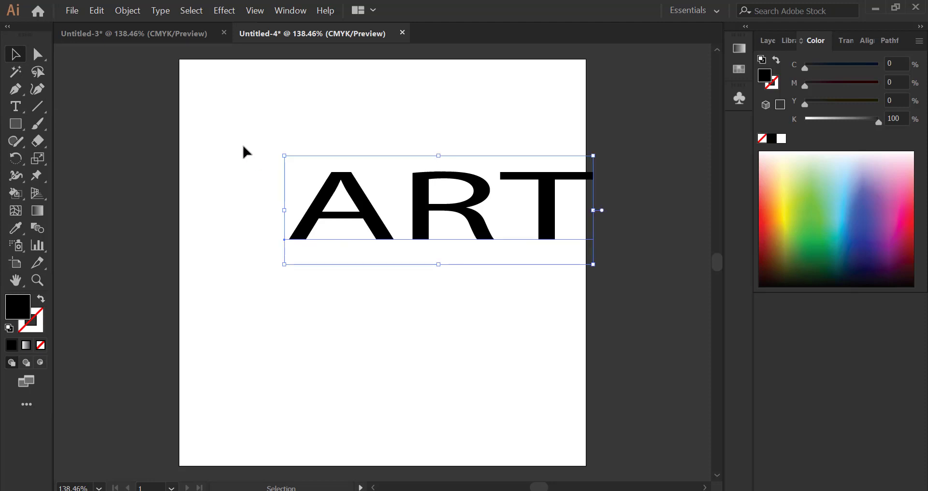
{"action": "mouse_move", "coordinate": [284, 156]}
{"action": "left_mouse_down"}
{"action": "mouse_move", "coordinate": [171, 59]}
{"action": "mouse_move", "coordinate": [189, 67]}
{"action": "left_mouse_up"}
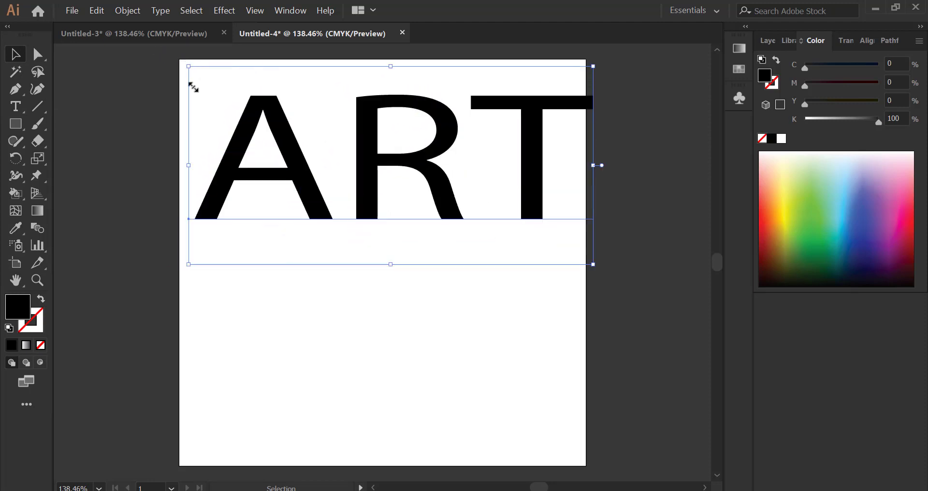
- Set the ART letters in Minion Variable Concept Bold
{"action": "left_click", "coordinate": [15, 106]}
{"action": "double_click", "coordinate": [359, 153]}
{"action": "left_click", "coordinate": [161, 10]}
{"action": "mouse_move", "coordinate": [128, 11]}
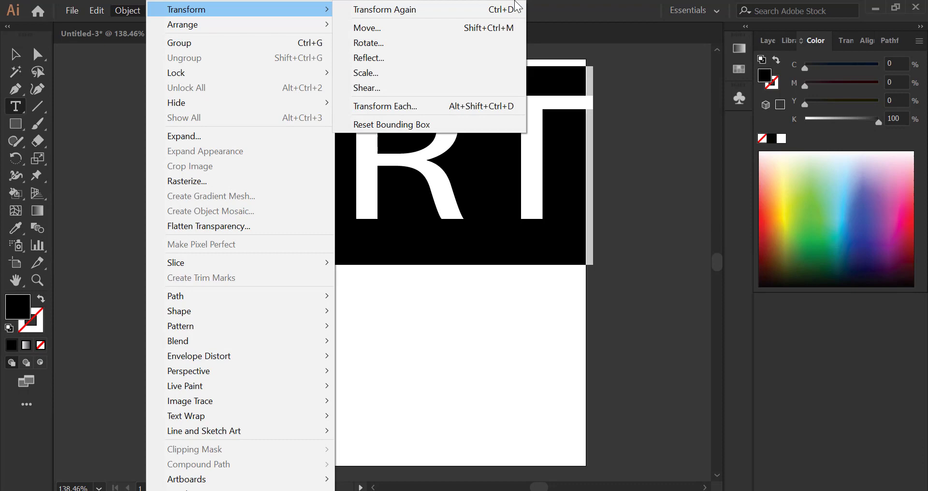
{"action": "left_click", "coordinate": [359, 8]}
{"action": "left_click", "coordinate": [199, 11]}
{"action": "left_click", "coordinate": [150, 11]}
{"action": "mouse_move", "coordinate": [246, 42]}
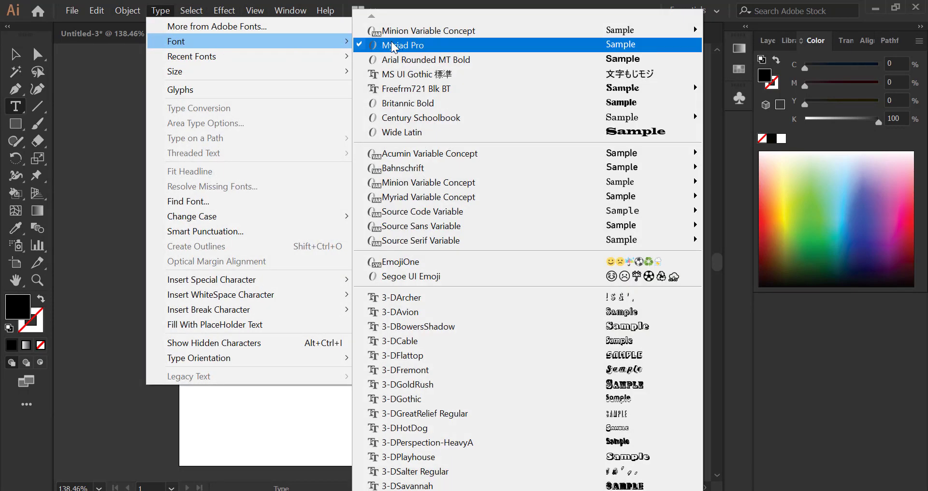
{"action": "mouse_move", "coordinate": [449, 31]}
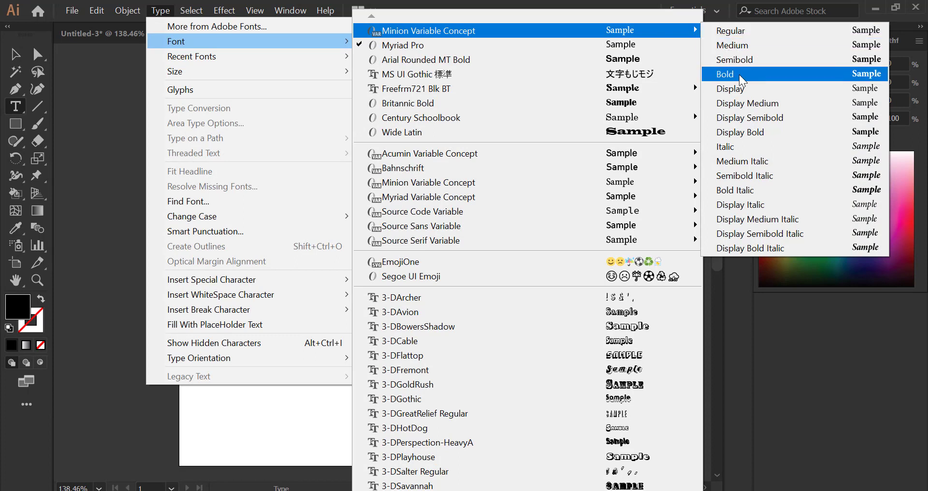
{"action": "left_click", "coordinate": [739, 74]}
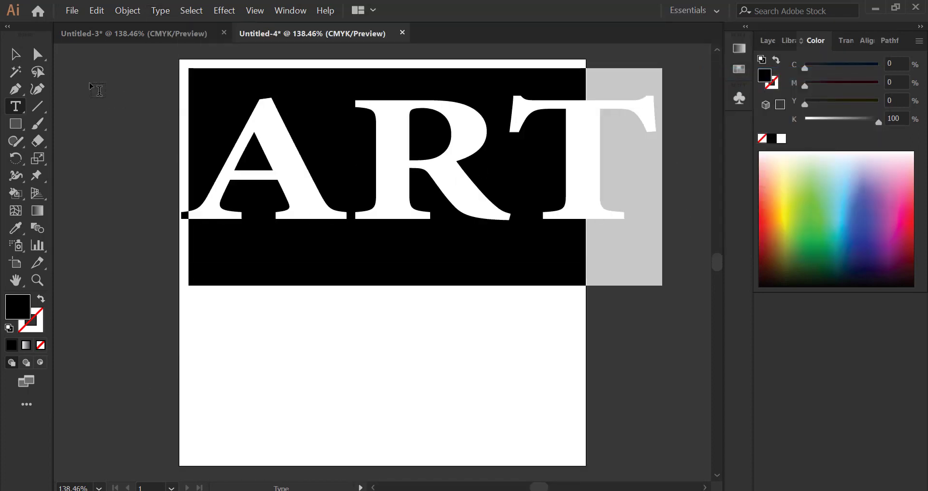
- Squeeze ART horizontally to fit the artboard and move it to the top edge
{"action": "left_click", "coordinate": [15, 54]}
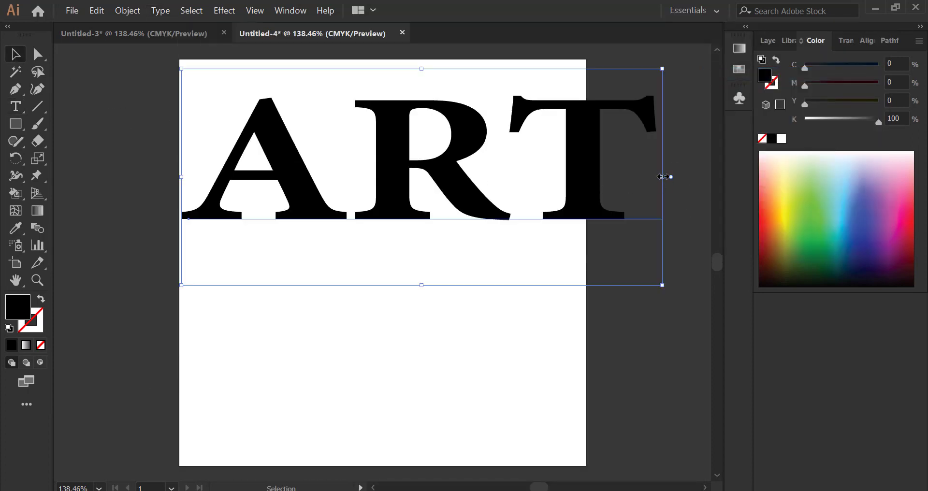
{"action": "left_click_drag", "start_coordinate": [663, 177], "coordinate": [587, 162]}
{"action": "left_click", "coordinate": [631, 275]}
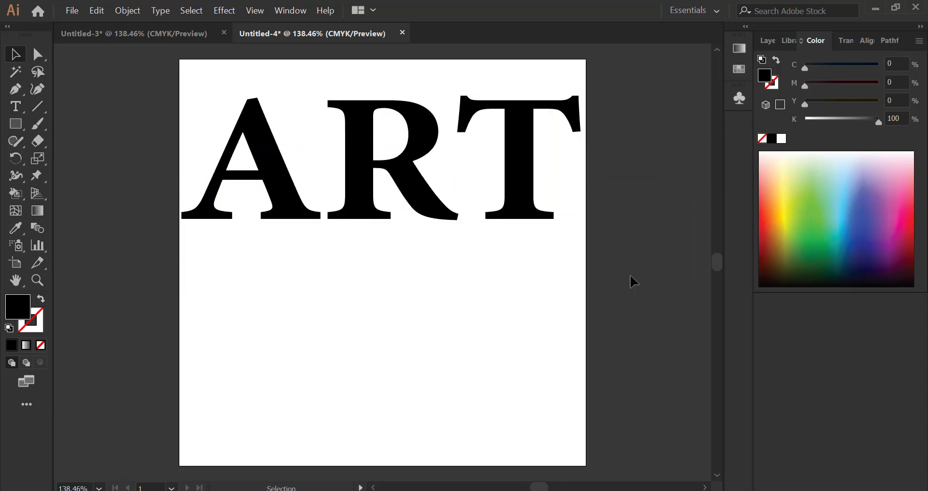
{"action": "left_click_drag", "start_coordinate": [403, 165], "coordinate": [400, 137]}
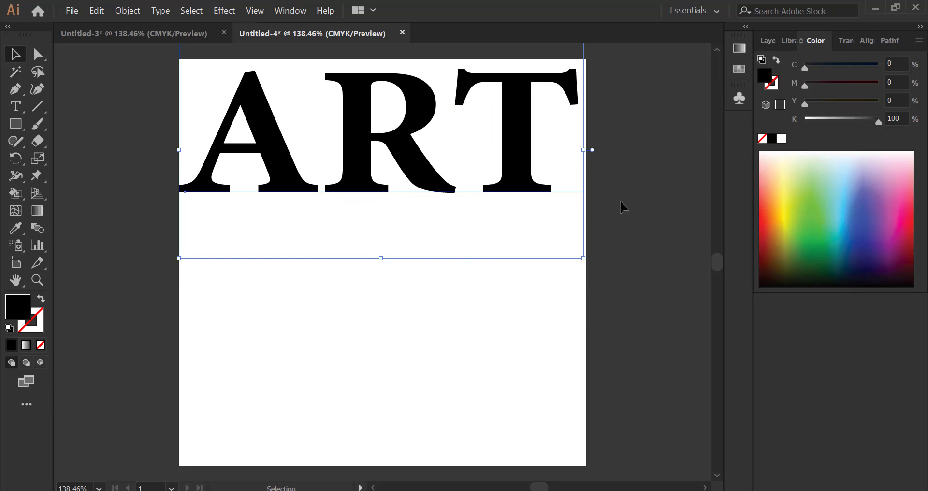
{"action": "left_click", "coordinate": [643, 213]}
{"action": "scroll", "coordinate": [630, 266], "scroll_direction": "up", "scroll_amount": 1}
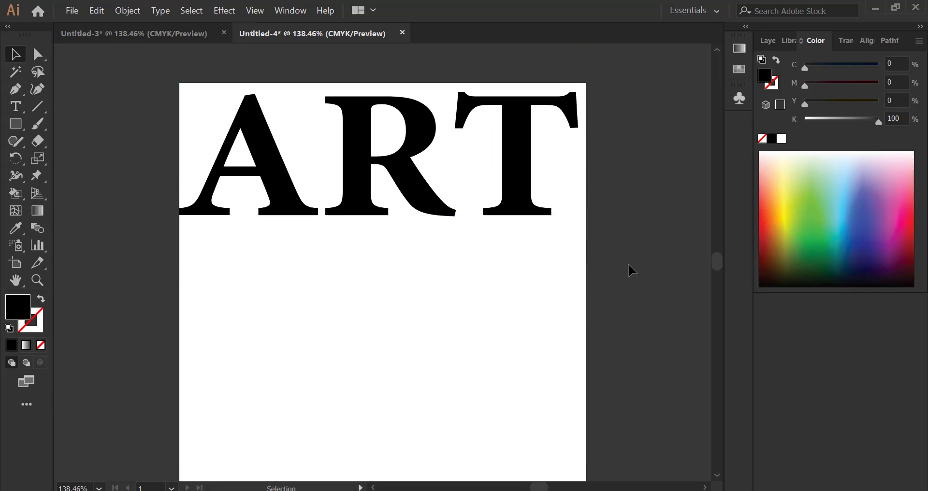
- Bring the red chili photo from the desktop onto the artboard
{"action": "left_click", "coordinate": [72, 11]}
{"action": "left_click", "coordinate": [634, 66]}
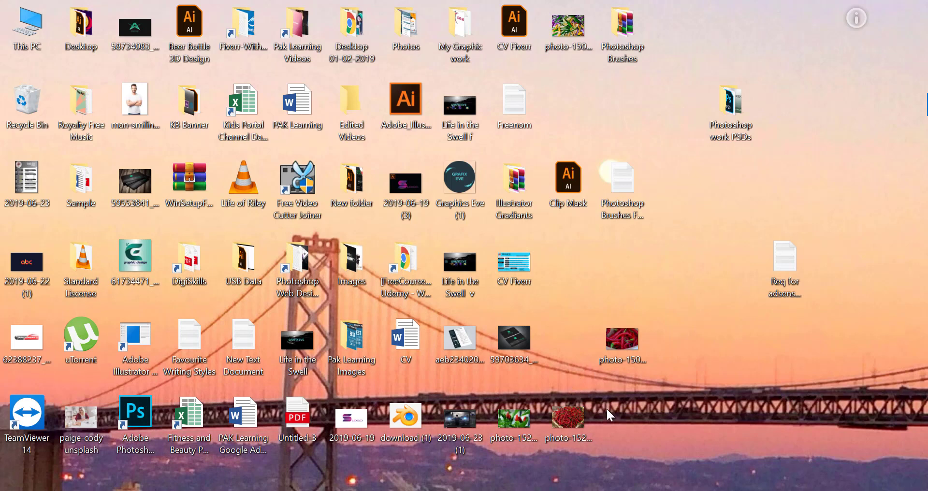
{"action": "left_click", "coordinate": [568, 418]}
{"action": "double_click", "coordinate": [578, 410]}
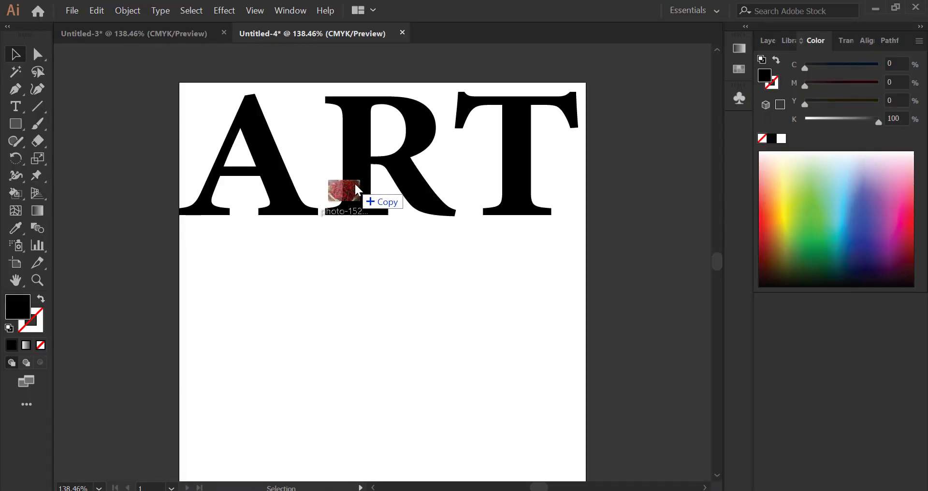
{"action": "left_click_drag", "start_coordinate": [568, 417], "coordinate": [357, 185]}
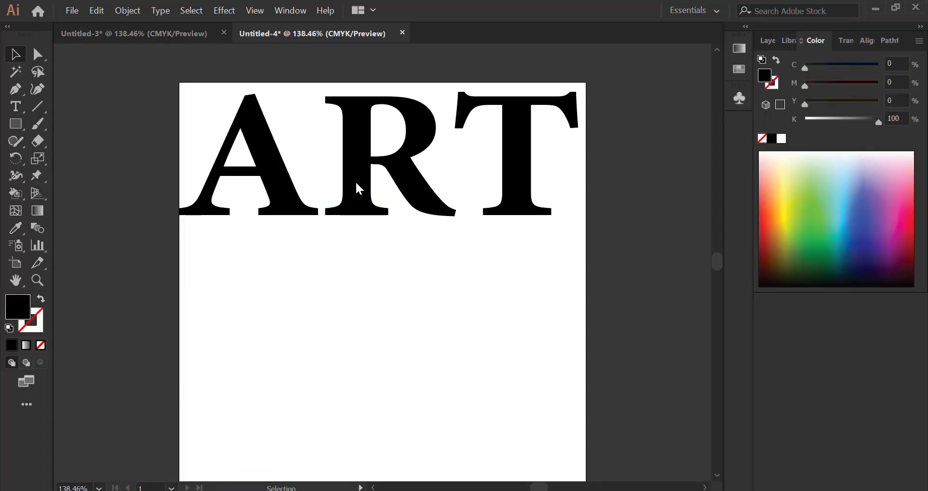
- Stretch the chili photo to the artboard edges and move it over ART
{"action": "mouse_move", "coordinate": [210, 182]}
{"action": "left_mouse_down"}
{"action": "mouse_move", "coordinate": [177, 179]}
{"action": "mouse_move", "coordinate": [179, 169]}
{"action": "left_mouse_up"}
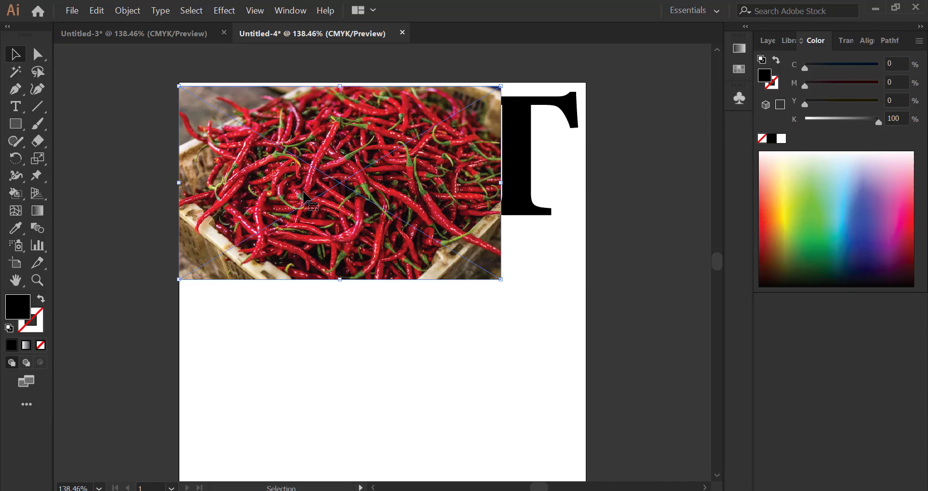
{"action": "left_click_drag", "start_coordinate": [500, 183], "coordinate": [590, 168]}
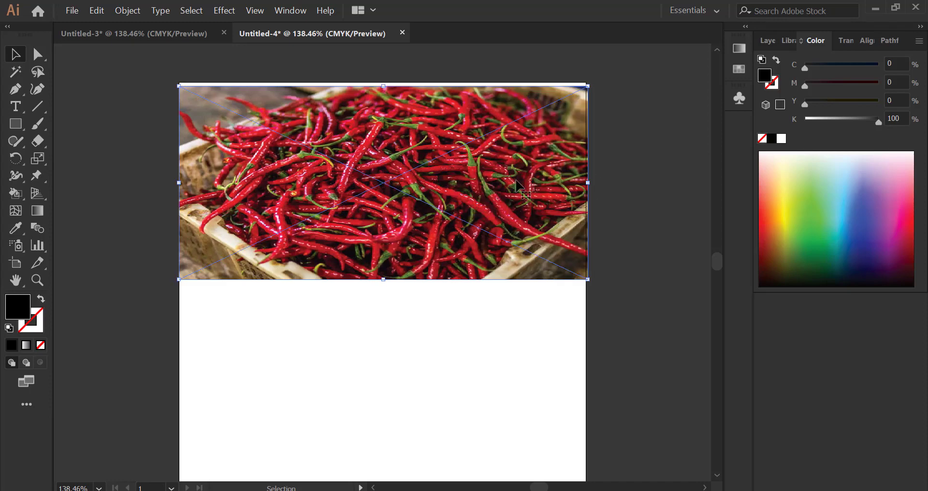
{"action": "left_click_drag", "start_coordinate": [450, 203], "coordinate": [452, 166]}
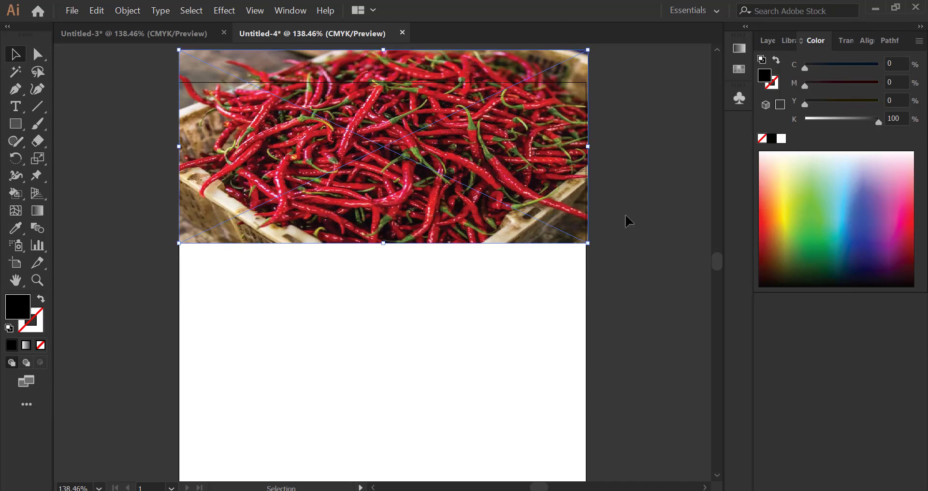
{"action": "left_click", "coordinate": [626, 208]}
- Send the chili photo to the back and select it together with ART
{"action": "right_click", "coordinate": [551, 171]}
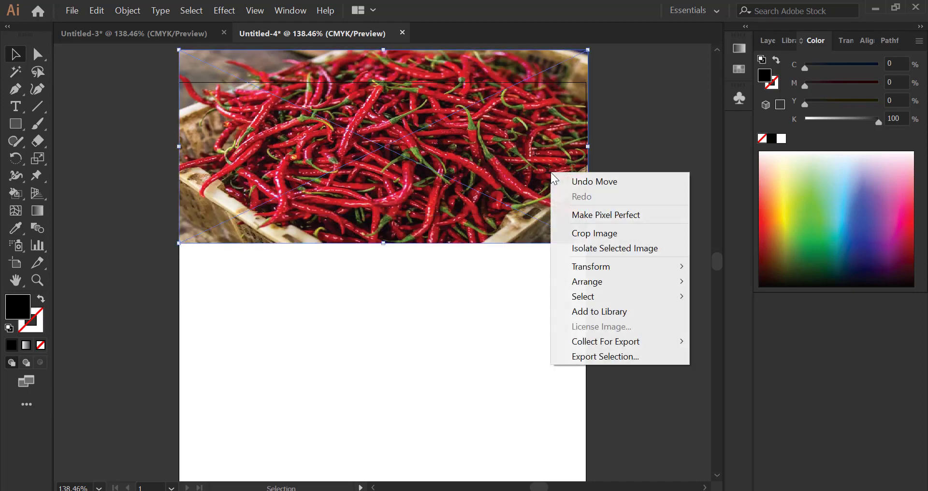
{"action": "mouse_move", "coordinate": [587, 281]}
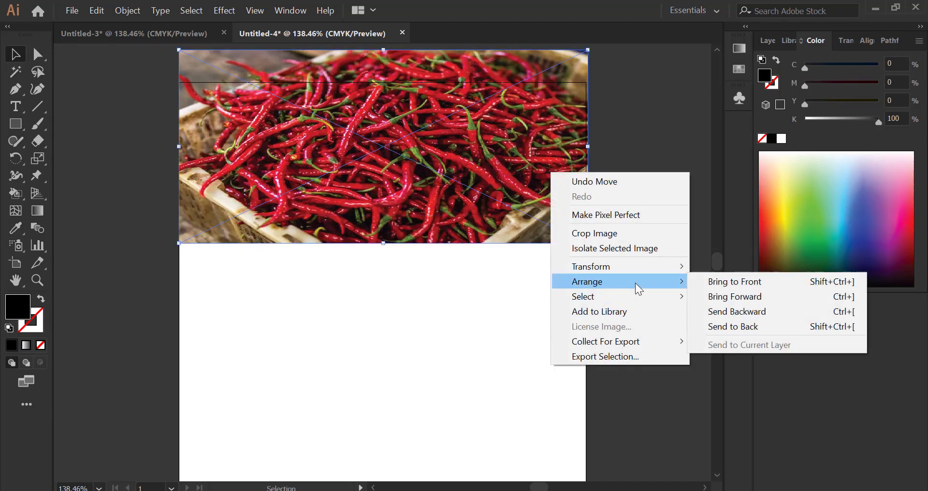
{"action": "left_click", "coordinate": [740, 326]}
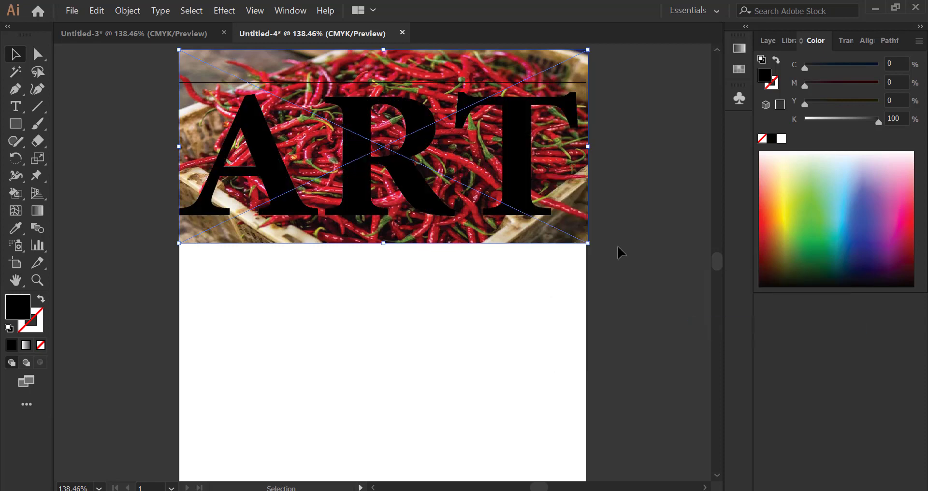
{"action": "mouse_move", "coordinate": [645, 139]}
{"action": "left_mouse_down"}
{"action": "mouse_move", "coordinate": [325, 196]}
{"action": "mouse_move", "coordinate": [384, 316]}
{"action": "left_mouse_up"}
{"action": "scroll", "coordinate": [385, 320], "scroll_direction": "up", "scroll_amount": 1}
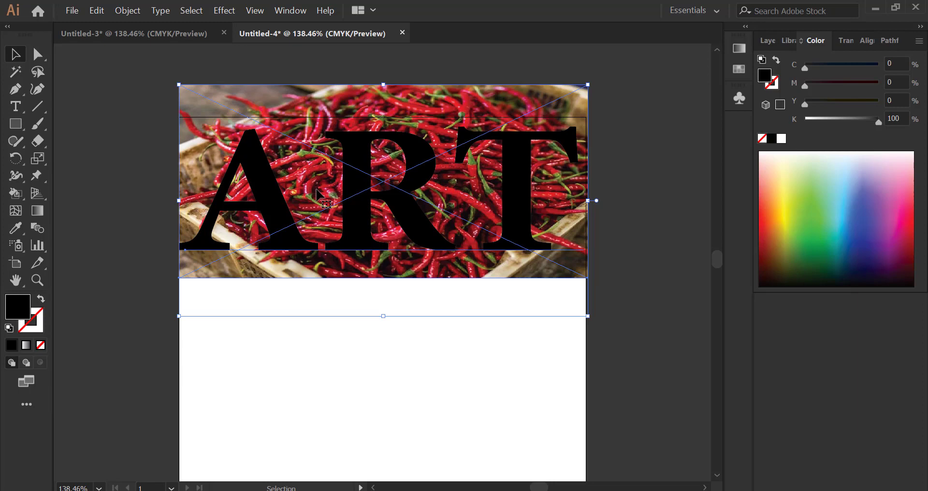
{"action": "left_click", "coordinate": [118, 12]}
{"action": "mouse_move", "coordinate": [195, 448]}
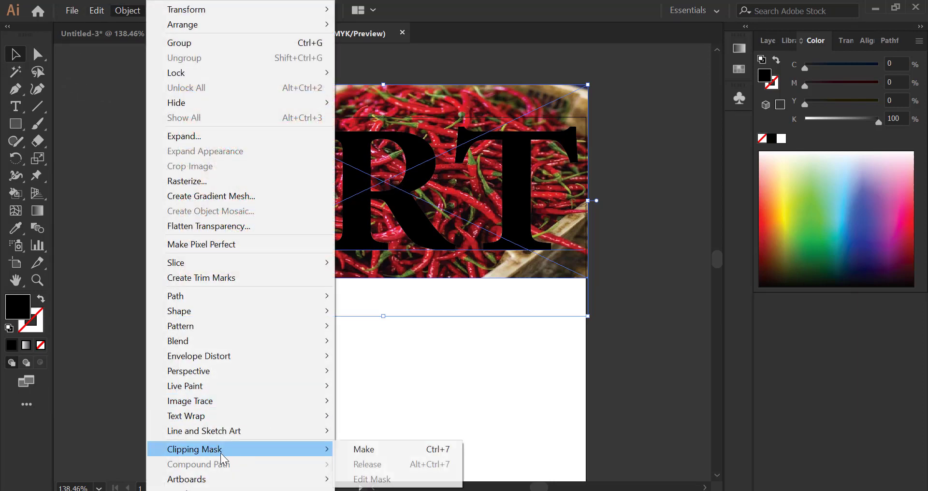
- Make a clipping mask of the chili photo in ART, then scroll to the empty lower artboard
{"action": "left_click", "coordinate": [373, 452]}
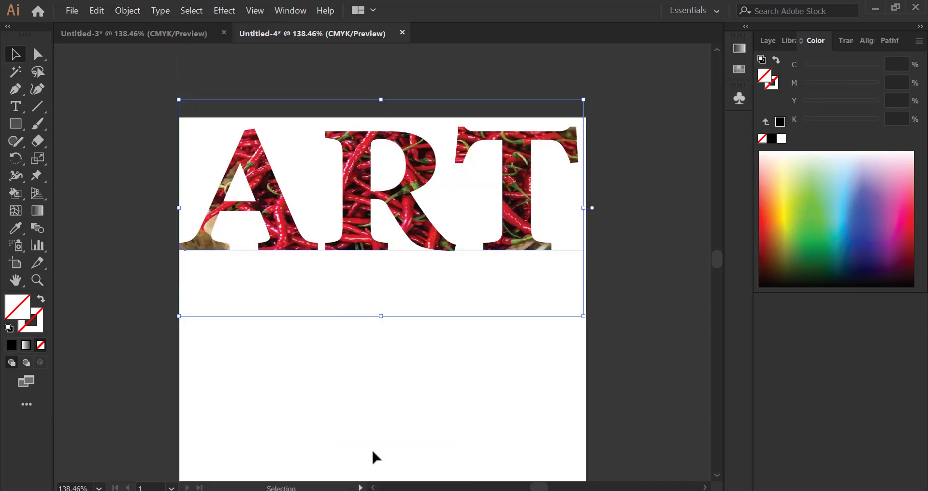
{"action": "left_click", "coordinate": [630, 277]}
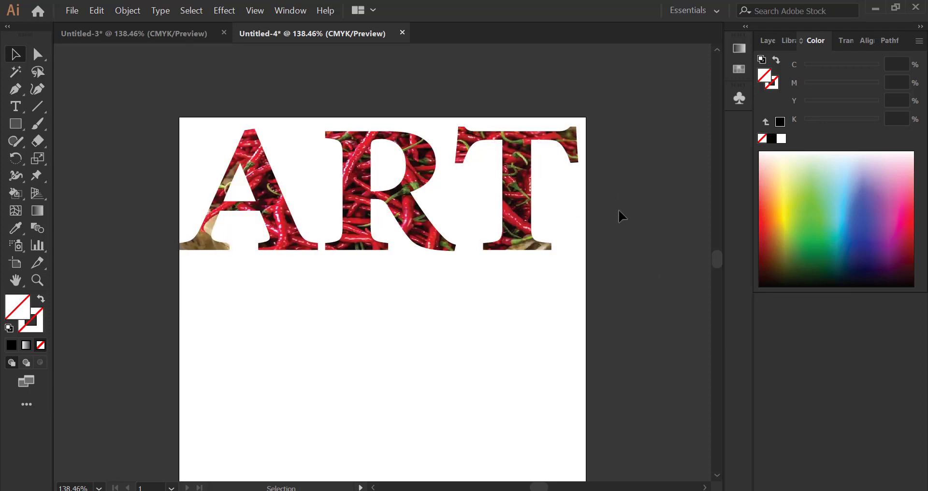
{"action": "scroll", "coordinate": [619, 211], "scroll_direction": "down", "scroll_amount": 1}
{"action": "scroll", "coordinate": [619, 212], "scroll_direction": "down", "scroll_amount": 1}
{"action": "scroll", "coordinate": [619, 211], "scroll_direction": "down", "scroll_amount": 1}
{"action": "scroll", "coordinate": [619, 211], "scroll_direction": "down", "scroll_amount": 1}
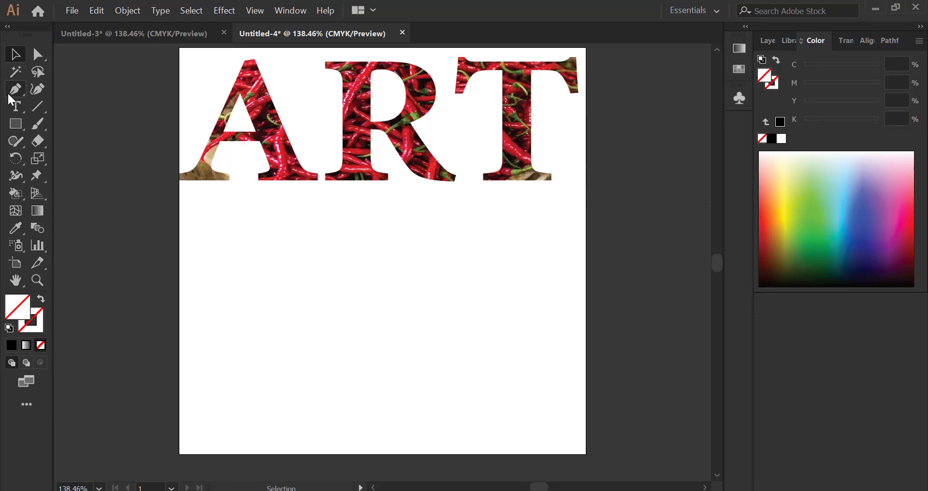
- Type the word DESIGN below ART and scale it up
{"action": "left_click", "coordinate": [16, 107]}
{"action": "left_click", "coordinate": [248, 323]}
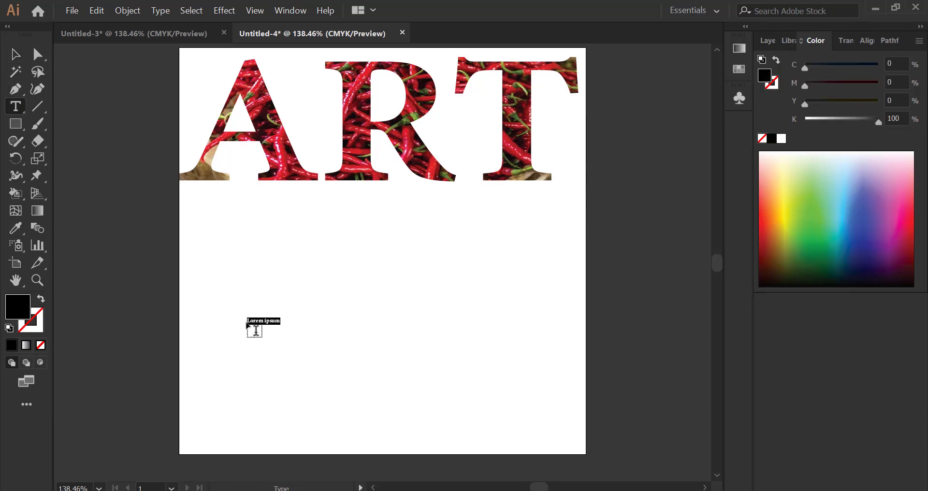
{"action": "type", "text": "DESIGN"}
{"action": "key", "text": "Escape"}
{"action": "left_click_drag", "start_coordinate": [274, 327], "coordinate": [599, 436]}
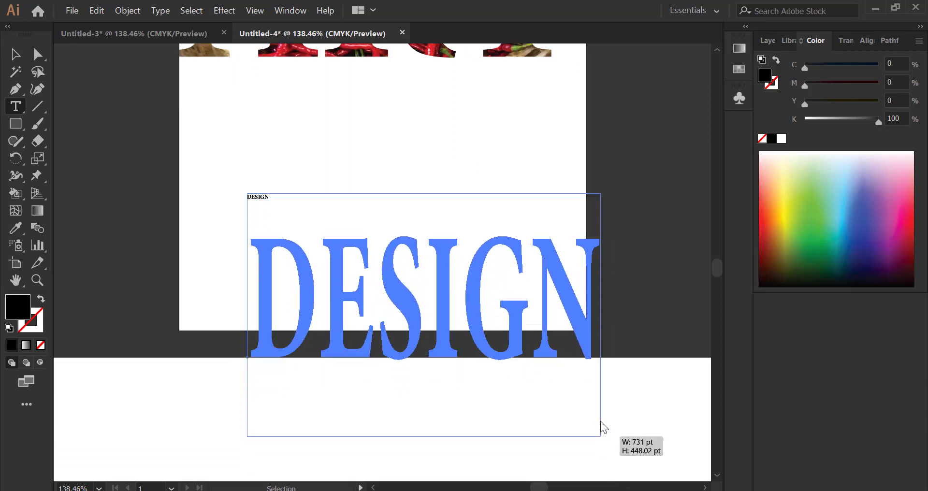
{"action": "left_click_drag", "start_coordinate": [599, 437], "coordinate": [601, 407]}
{"action": "key", "text": "v"}
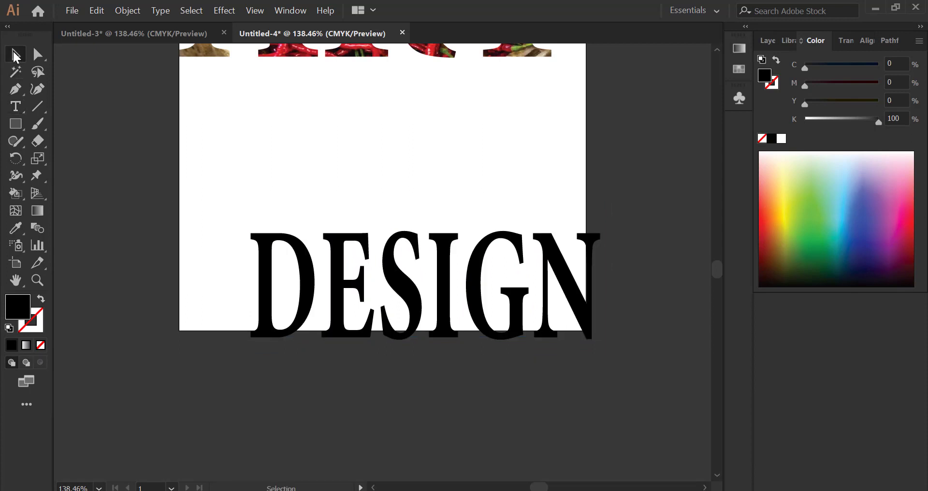
- Move DESIGN just under ART and stretch it wider to the artboard edges
{"action": "left_click_drag", "start_coordinate": [341, 283], "coordinate": [293, 182]}
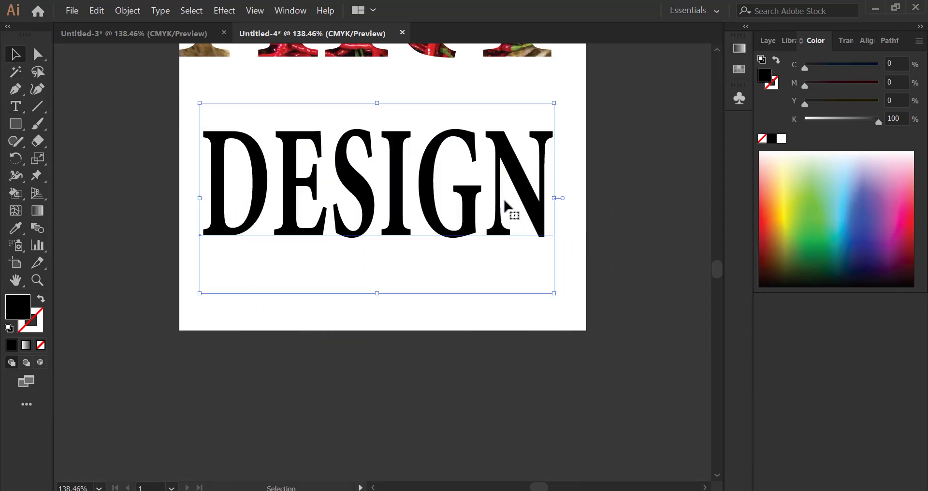
{"action": "left_click_drag", "start_coordinate": [555, 198], "coordinate": [583, 198]}
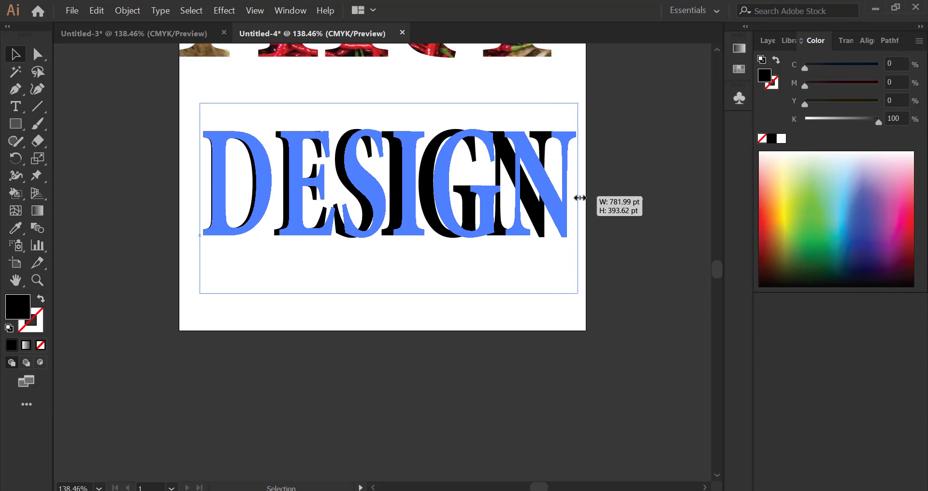
{"action": "left_click_drag", "start_coordinate": [200, 198], "coordinate": [181, 199]}
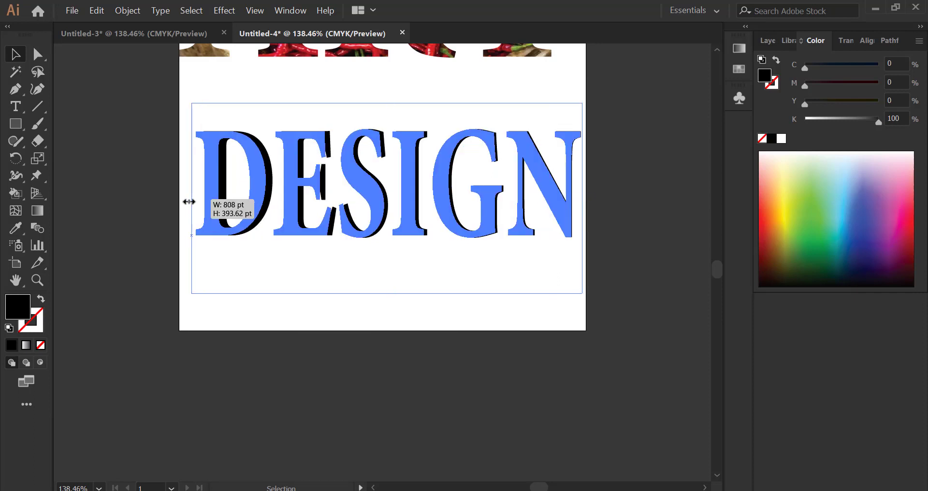
- Drag the lemon, chili and onion photo from the desktop onto the artboard
{"action": "scroll", "coordinate": [342, 329], "scroll_direction": "up", "scroll_amount": 1}
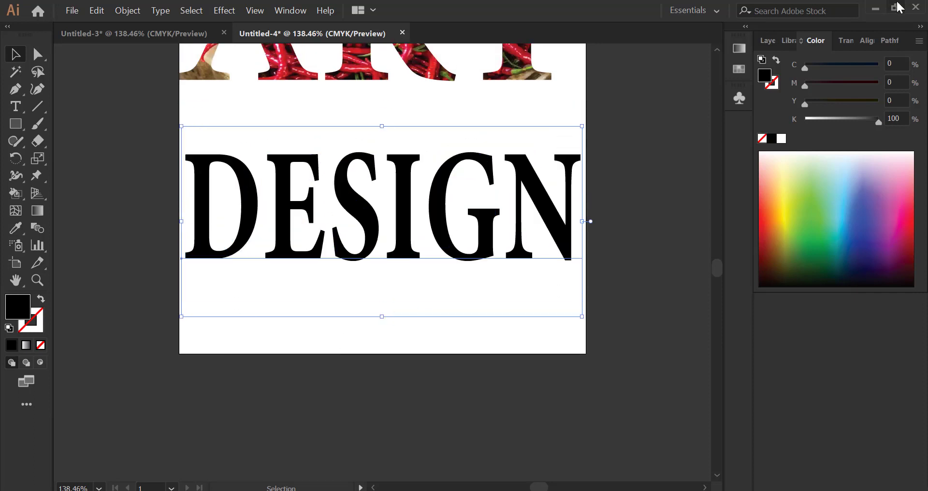
{"action": "left_click", "coordinate": [882, 5]}
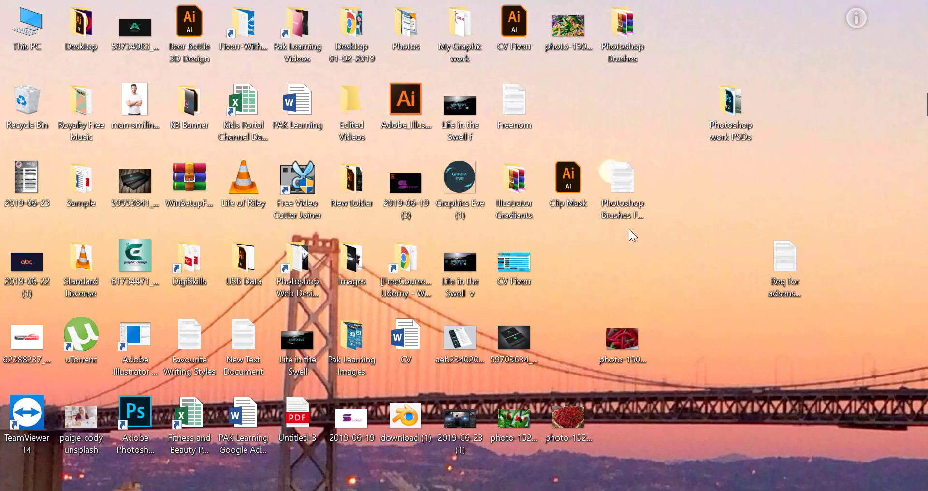
{"action": "mouse_move", "coordinate": [574, 30]}
{"action": "left_mouse_down"}
{"action": "mouse_move", "coordinate": [344, 326]}
{"action": "mouse_move", "coordinate": [401, 179]}
{"action": "mouse_move", "coordinate": [381, 192]}
{"action": "left_mouse_up"}
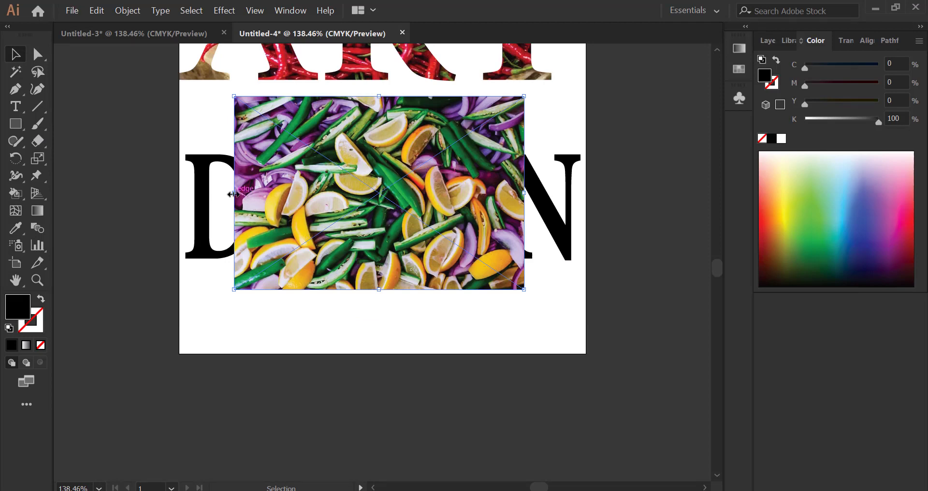
- Stretch the vegetable photo to the artboard's full width and trim its top and bottom
{"action": "left_click_drag", "start_coordinate": [235, 193], "coordinate": [185, 201]}
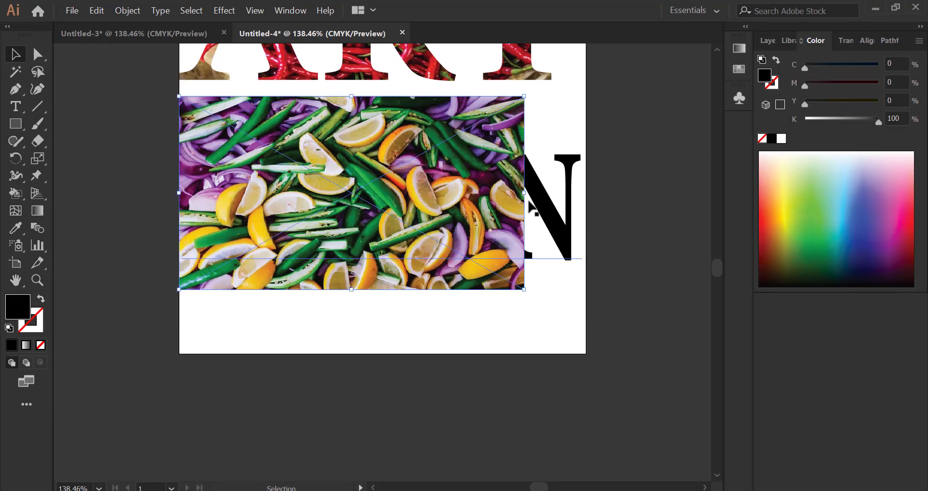
{"action": "left_click_drag", "start_coordinate": [525, 193], "coordinate": [587, 193]}
{"action": "mouse_move", "coordinate": [382, 96]}
{"action": "left_mouse_down"}
{"action": "mouse_move", "coordinate": [384, 135]}
{"action": "mouse_move", "coordinate": [385, 120]}
{"action": "left_mouse_up"}
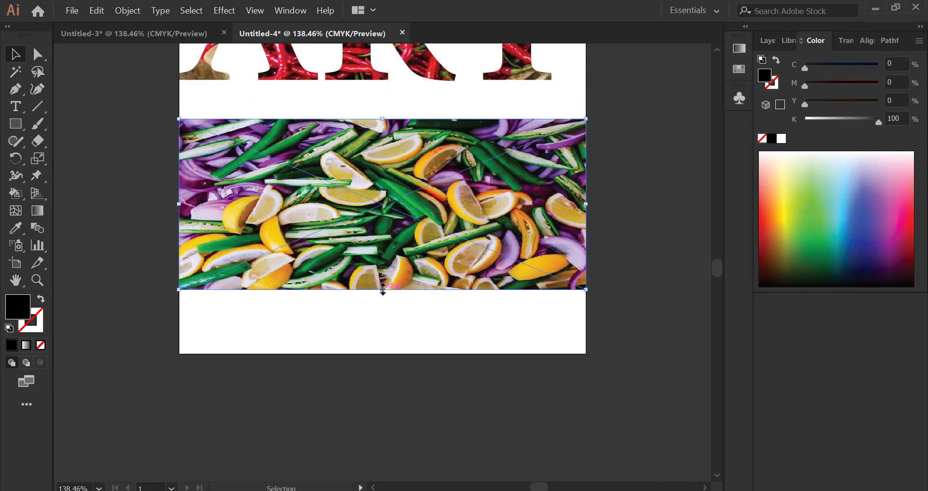
{"action": "left_click_drag", "start_coordinate": [382, 289], "coordinate": [380, 273]}
{"action": "left_click", "coordinate": [620, 195]}
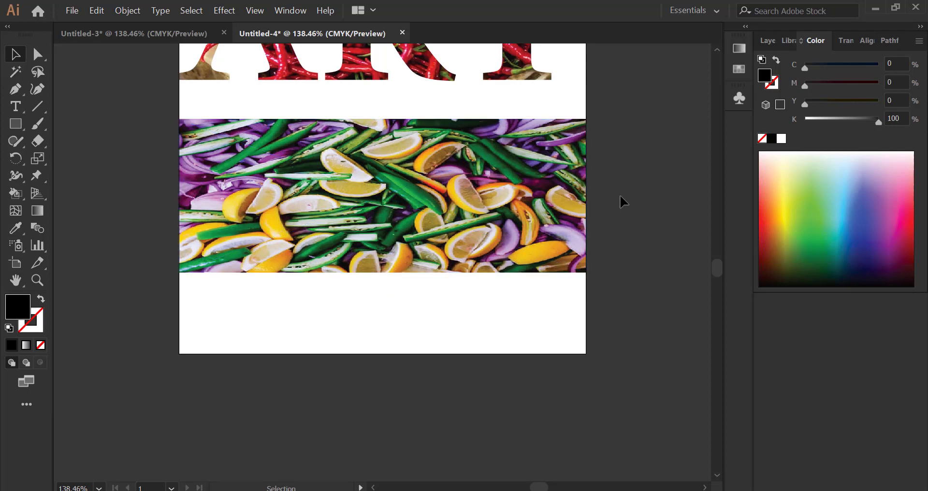
{"action": "mouse_move", "coordinate": [623, 167]}
{"action": "left_mouse_down"}
{"action": "mouse_move", "coordinate": [269, 227]}
{"action": "mouse_move", "coordinate": [214, 227]}
{"action": "left_mouse_up"}
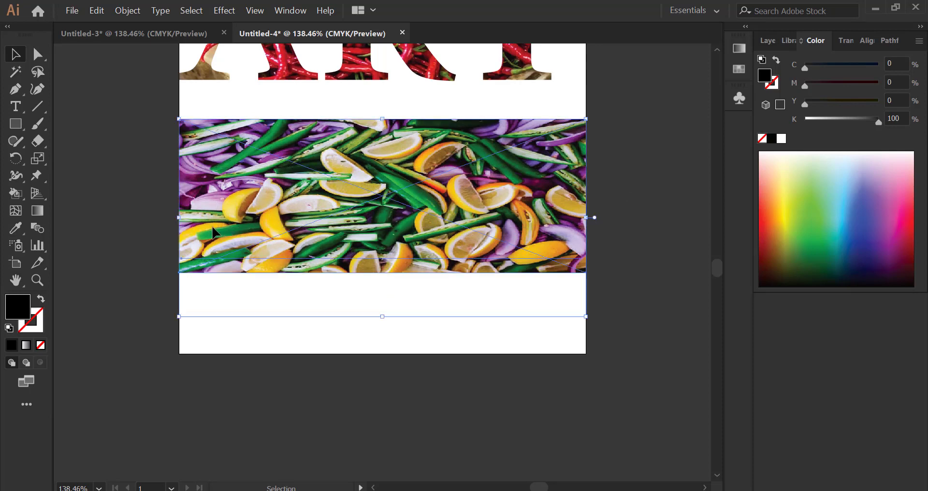
- Send the vegetable photo to the back and select it together with DESIGN
{"action": "left_click", "coordinate": [642, 215]}
{"action": "right_click", "coordinate": [571, 205]}
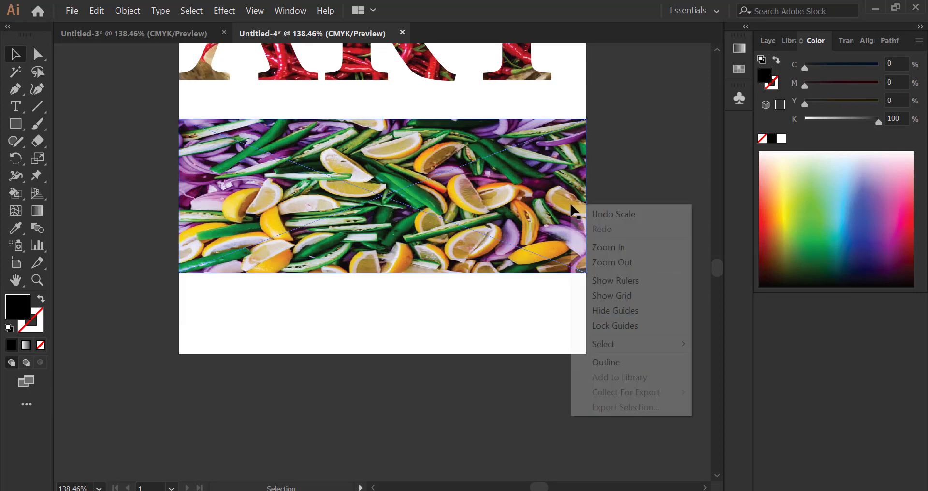
{"action": "left_click", "coordinate": [463, 251]}
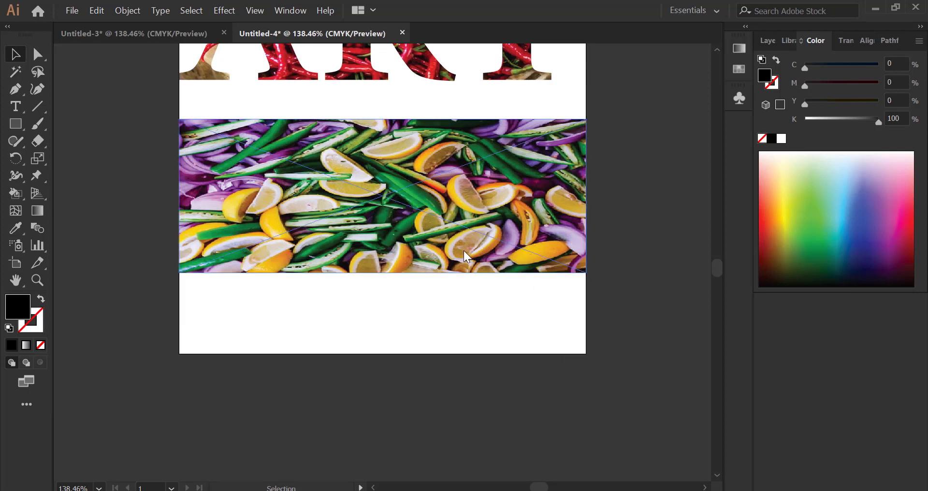
{"action": "right_click", "coordinate": [555, 264]}
{"action": "mouse_move", "coordinate": [592, 372]}
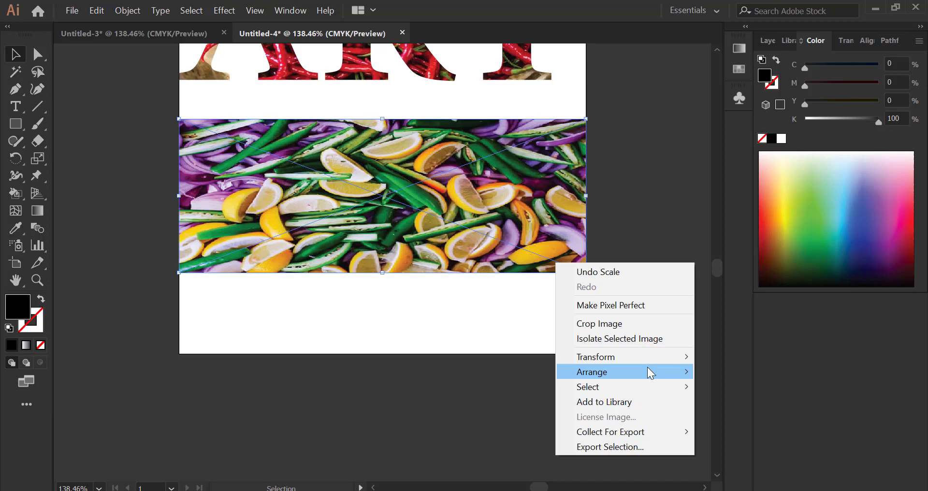
{"action": "left_click", "coordinate": [733, 419]}
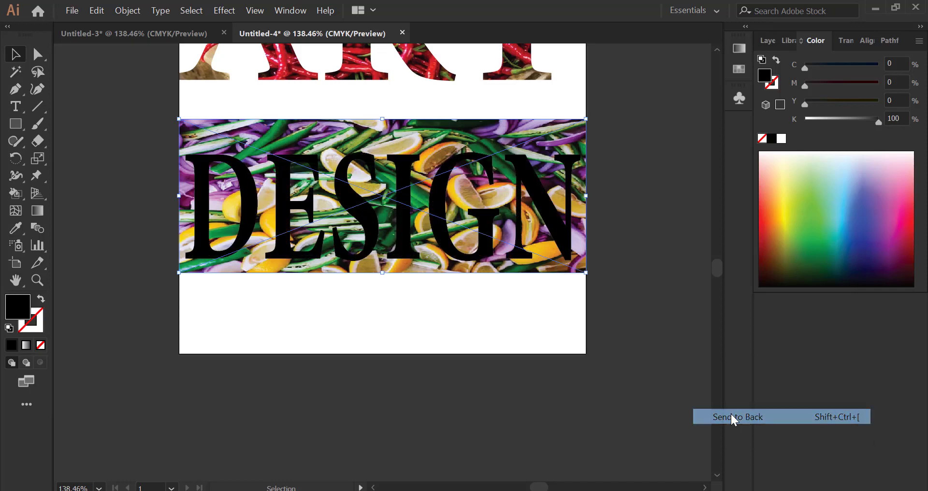
{"action": "left_click", "coordinate": [641, 215]}
{"action": "mouse_move", "coordinate": [629, 180]}
{"action": "left_mouse_down"}
{"action": "mouse_move", "coordinate": [363, 237]}
{"action": "mouse_move", "coordinate": [335, 232]}
{"action": "left_mouse_up"}
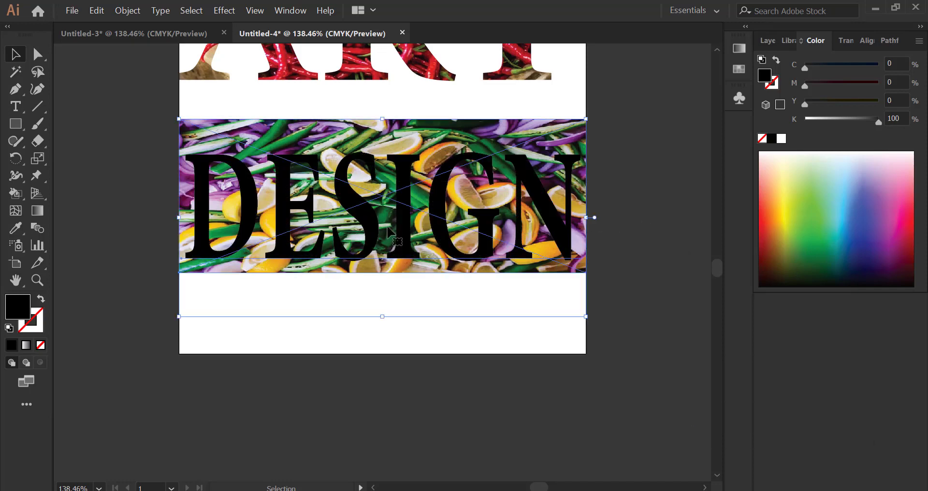
- Make a clipping mask from the vegetable photo and the DESIGN text
{"action": "left_click", "coordinate": [132, 10]}
{"action": "mouse_move", "coordinate": [195, 448]}
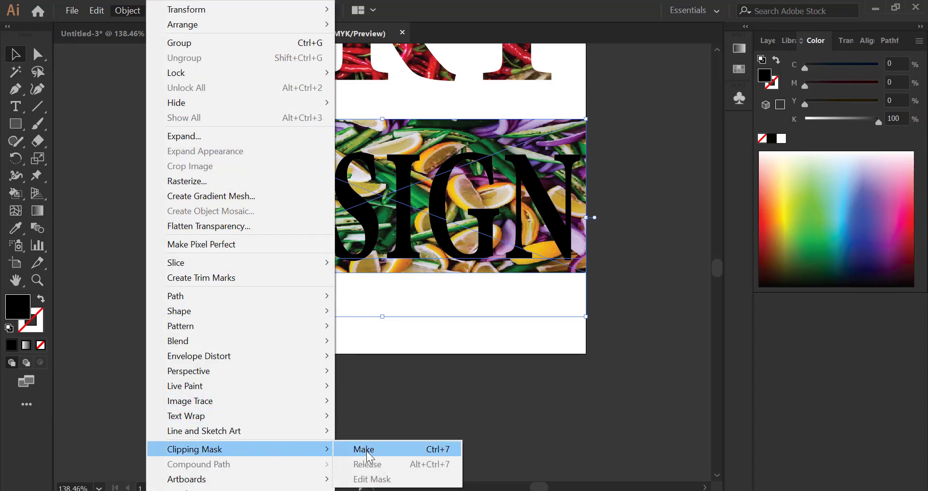
{"action": "left_click", "coordinate": [441, 450]}
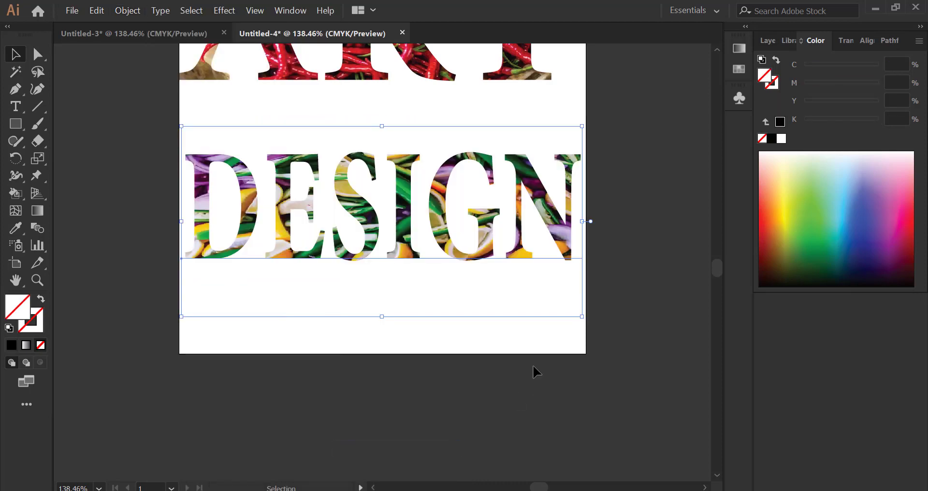
{"action": "left_click", "coordinate": [626, 212]}
{"action": "scroll", "coordinate": [626, 216], "scroll_direction": "up", "scroll_amount": 3}
{"action": "scroll", "coordinate": [626, 218], "scroll_direction": "up", "scroll_amount": 3}
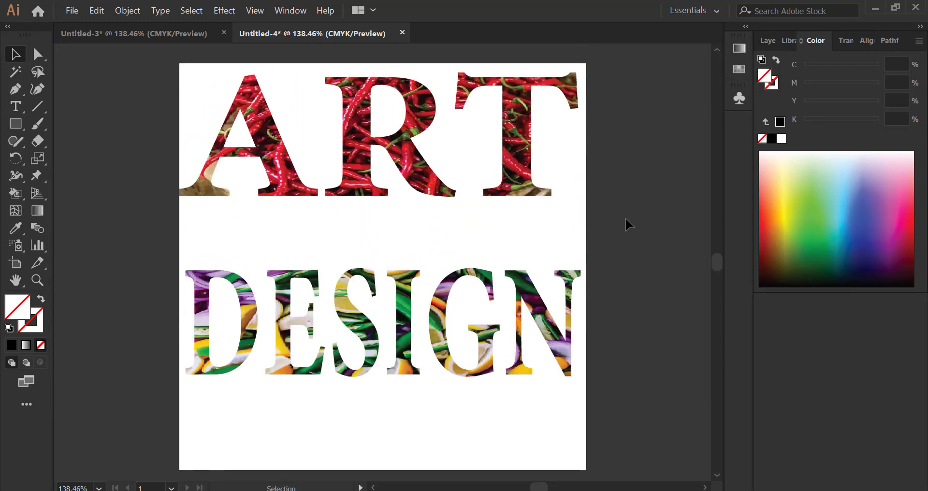